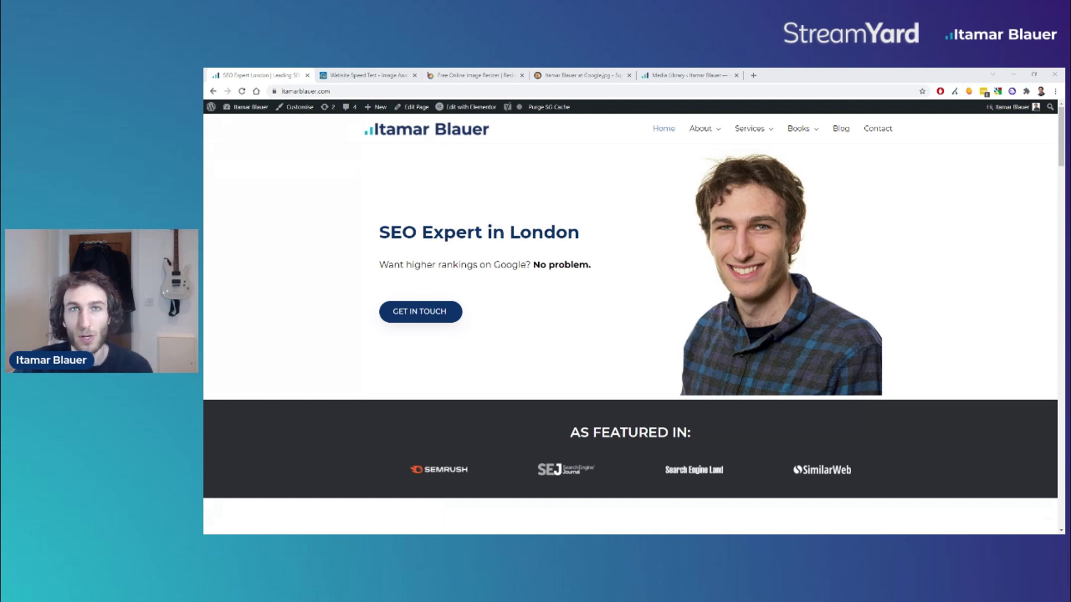
Move from the itamarblauer.com homepage to Cloudinary's Website Image Analysis Tool.
{"action": "left_click", "coordinate": [845, 265]}
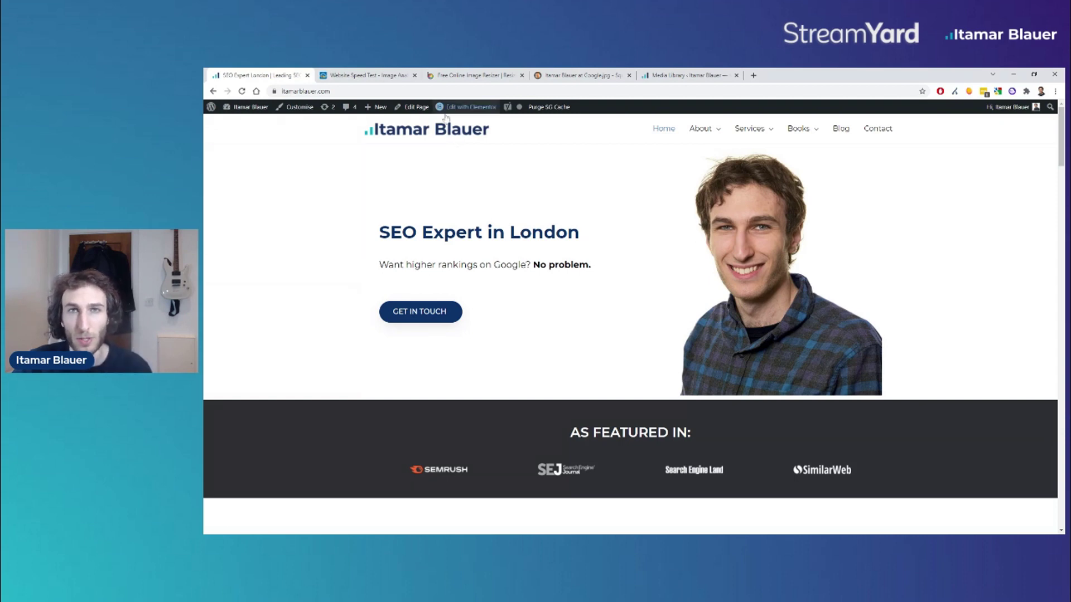
{"action": "left_click", "coordinate": [390, 73]}
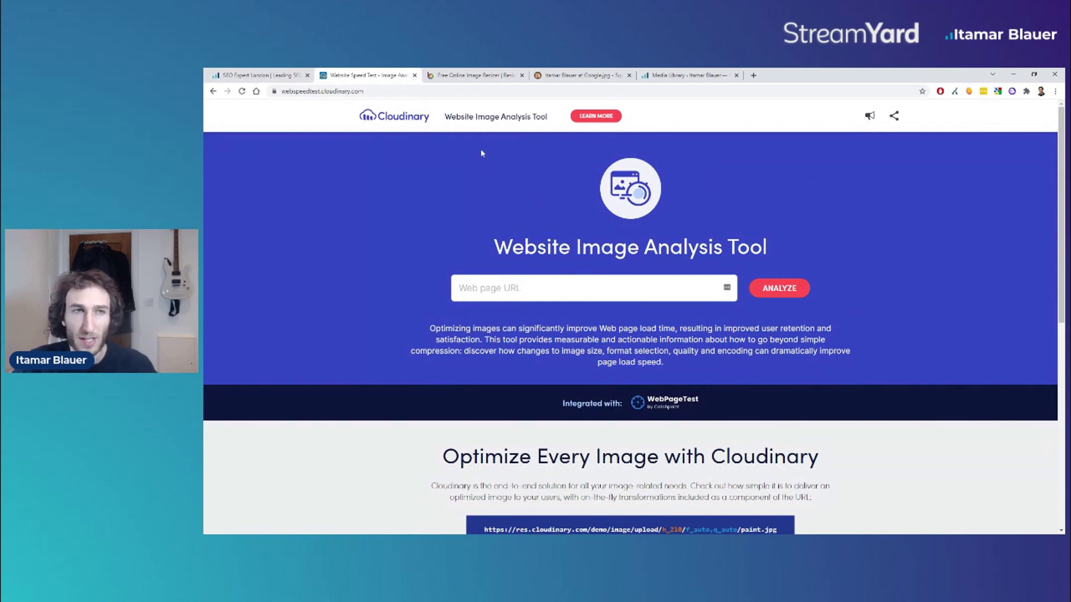
{"action": "left_click", "coordinate": [506, 279]}
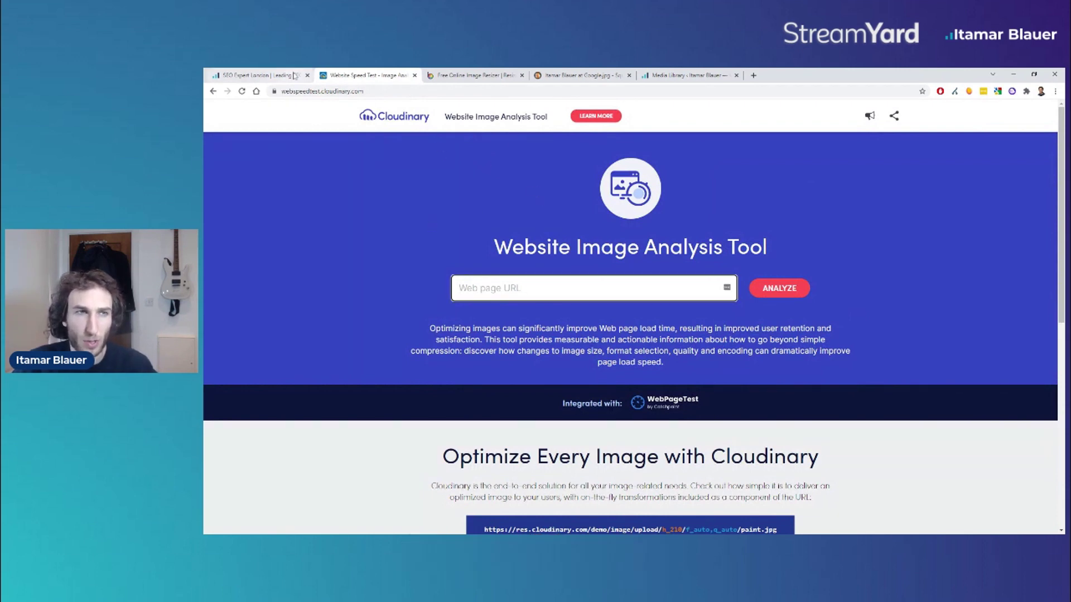
{"action": "left_click", "coordinate": [289, 73]}
{"action": "left_click", "coordinate": [368, 75]}
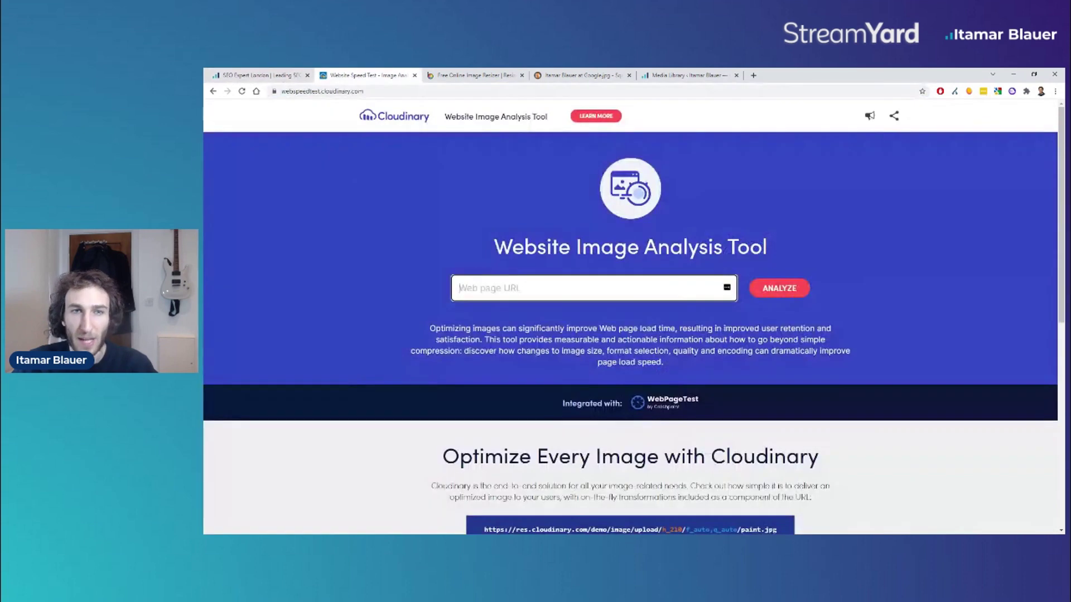
{"action": "type", "text": "https://www.itamarblauer.com/"}
{"action": "left_click", "coordinate": [779, 290]}
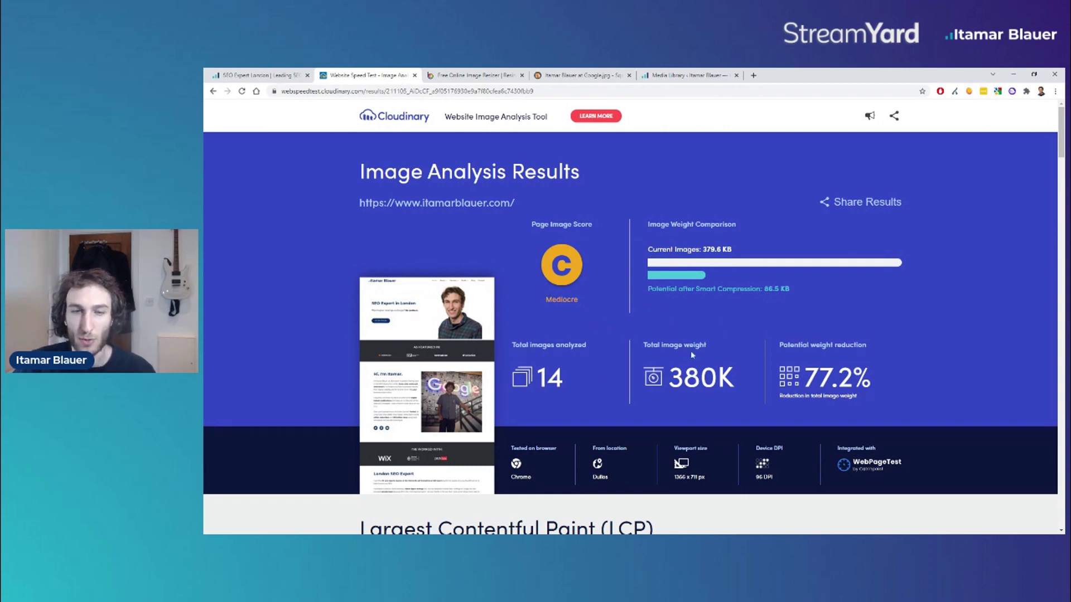
Highlight the LCP headshot's 58.9% potential reduction and 550x550 size, then reach Other page assets.
{"action": "scroll", "coordinate": [596, 295], "scroll_direction": "down", "scroll_amount": 2}
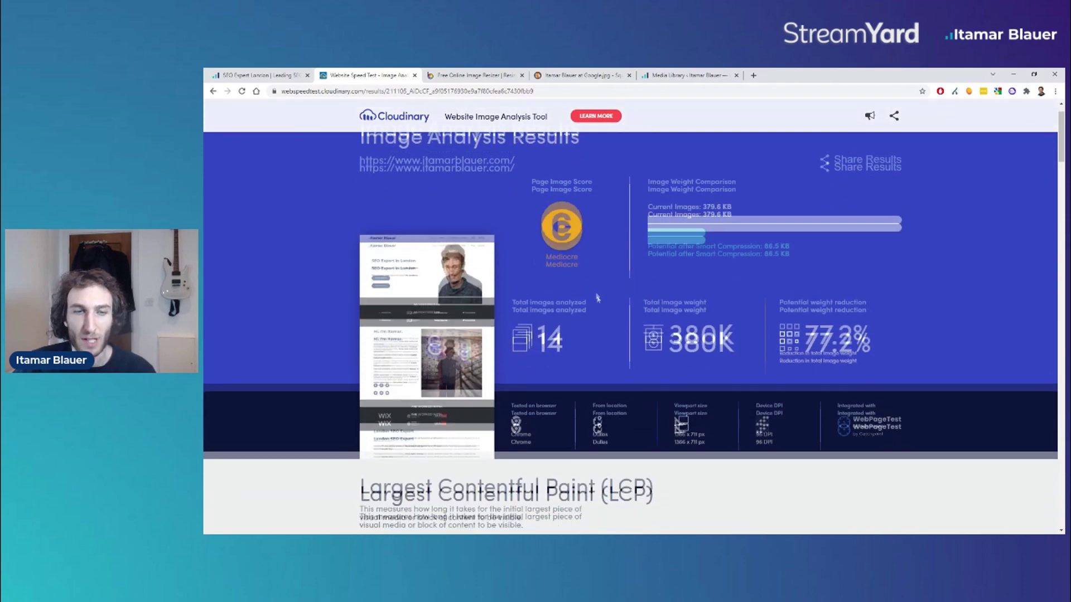
{"action": "scroll", "coordinate": [595, 294], "scroll_direction": "down", "scroll_amount": 2}
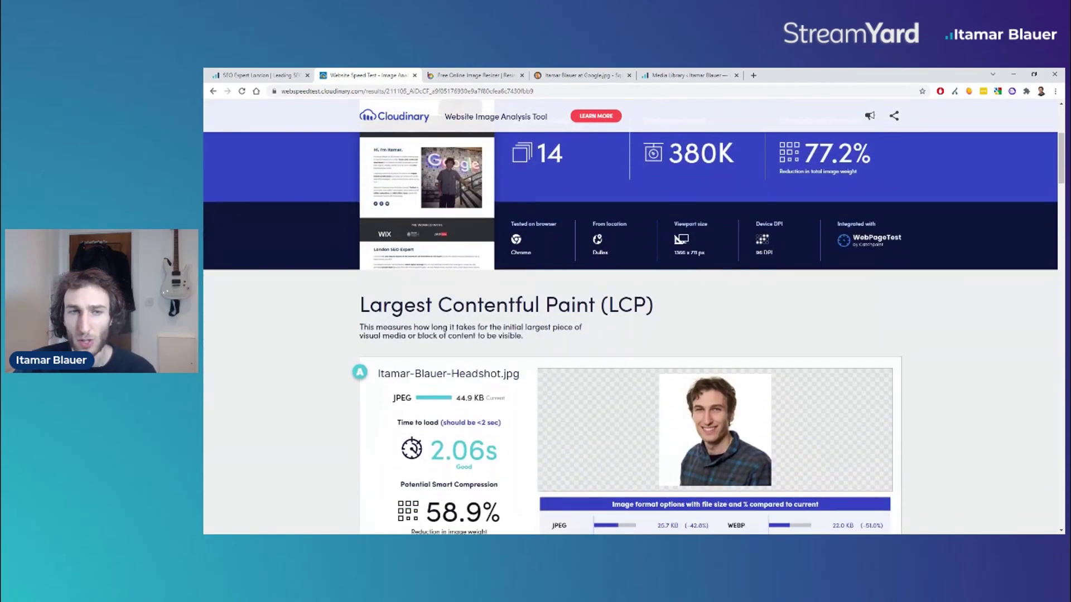
{"action": "scroll", "coordinate": [550, 284], "scroll_direction": "down", "scroll_amount": 2}
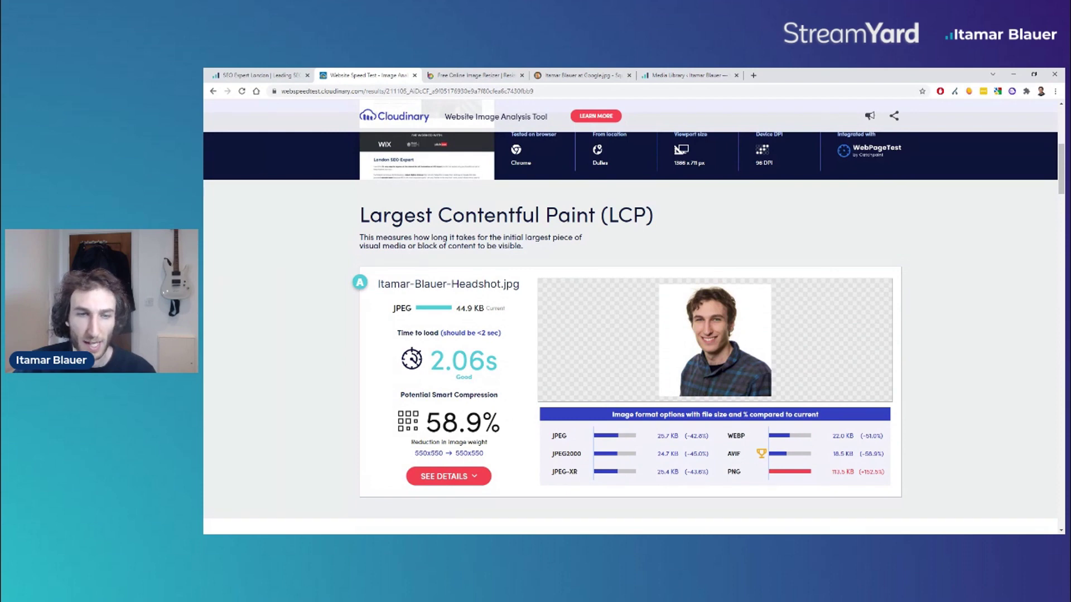
{"action": "left_click_drag", "start_coordinate": [501, 425], "coordinate": [442, 425]}
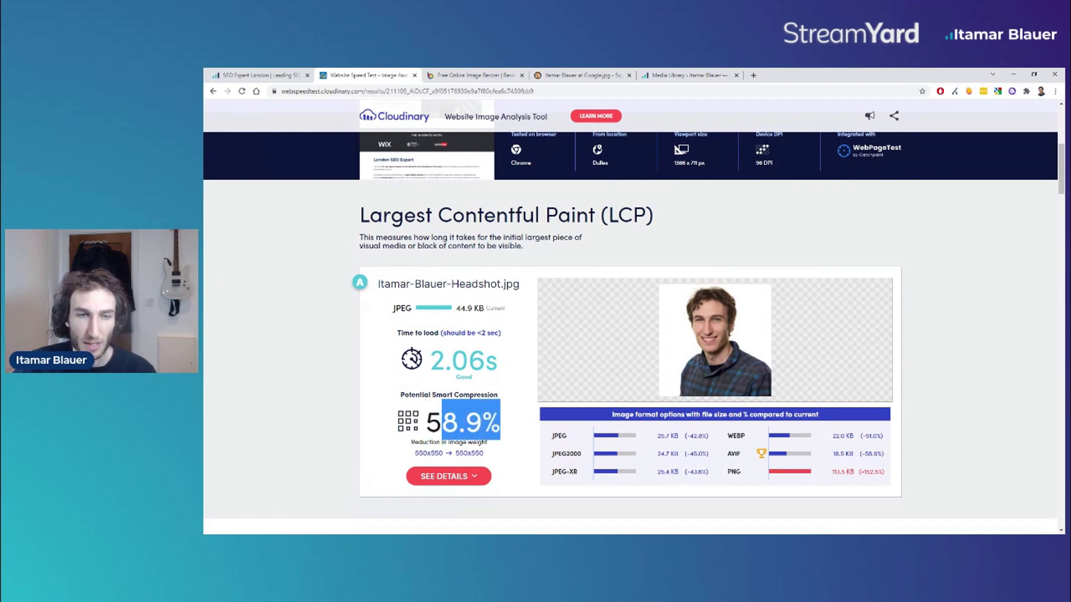
{"action": "left_click", "coordinate": [441, 425]}
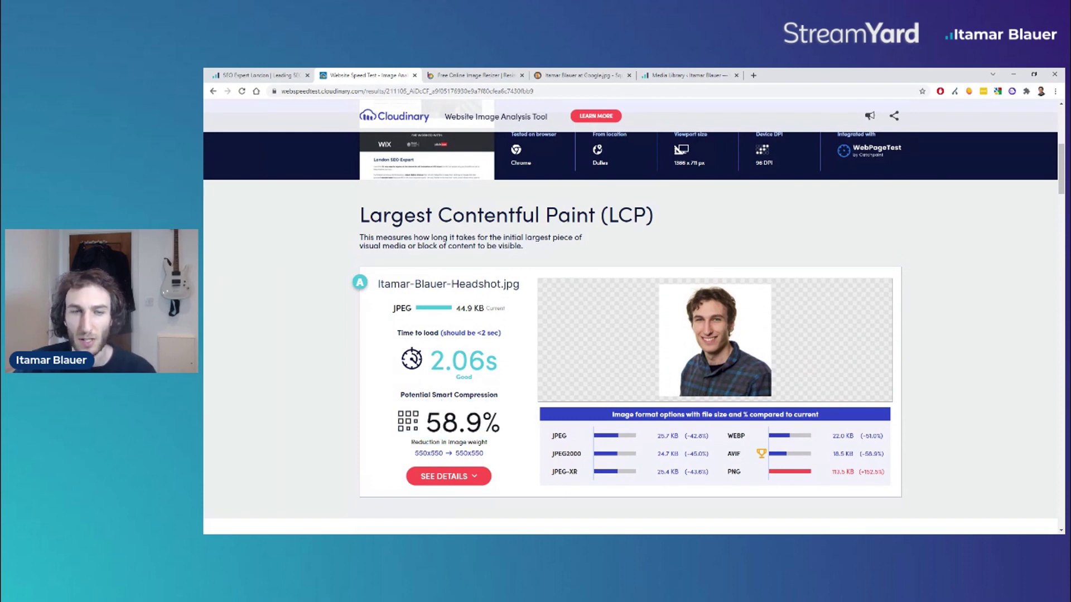
{"action": "left_click_drag", "start_coordinate": [425, 425], "coordinate": [500, 425]}
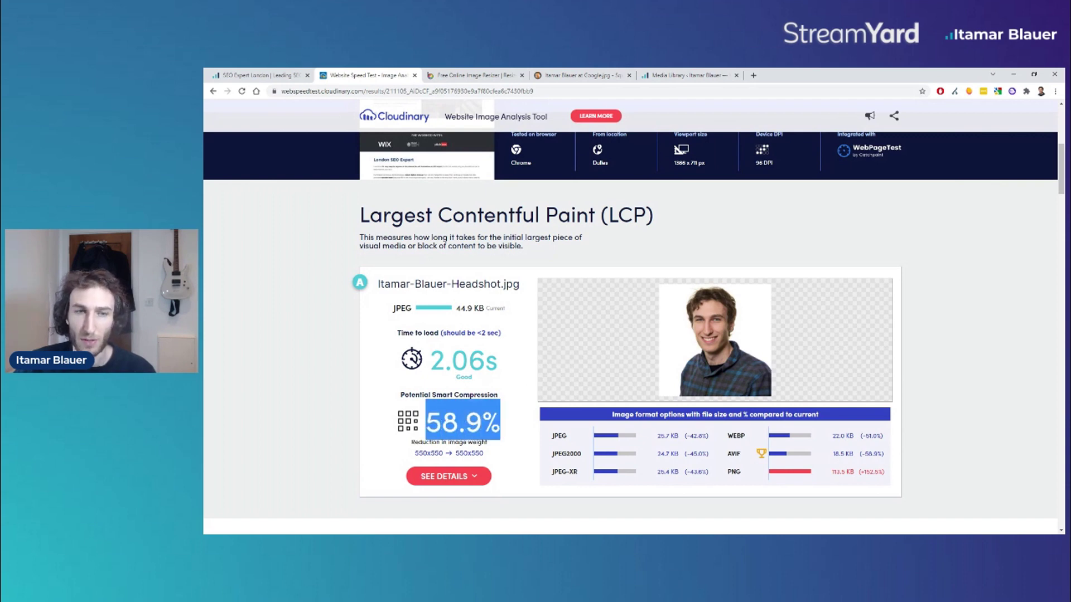
{"action": "left_click", "coordinate": [500, 425]}
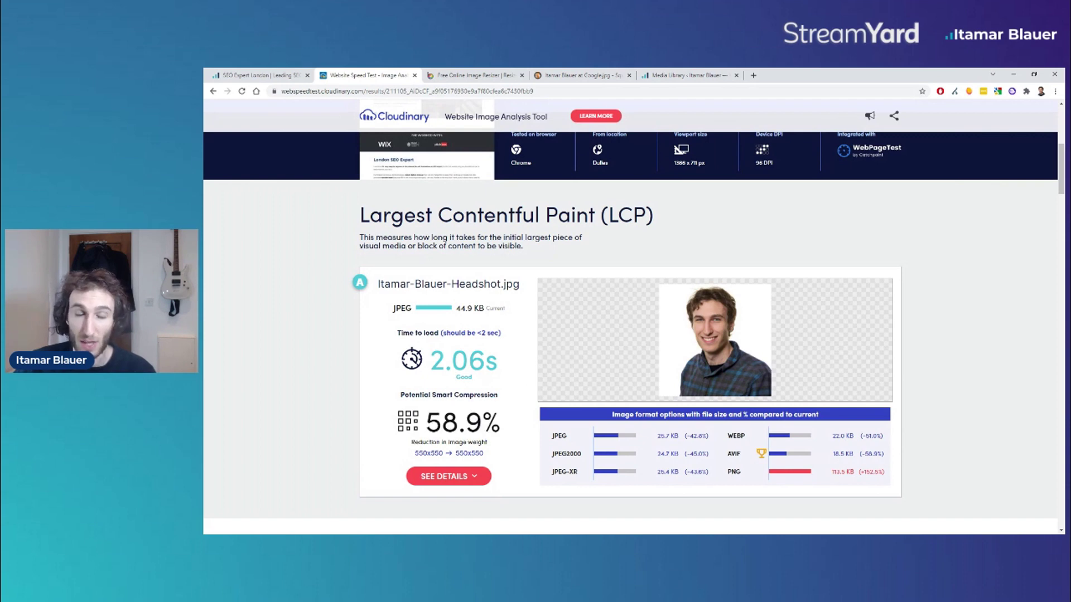
{"action": "left_click_drag", "start_coordinate": [486, 453], "coordinate": [415, 461]}
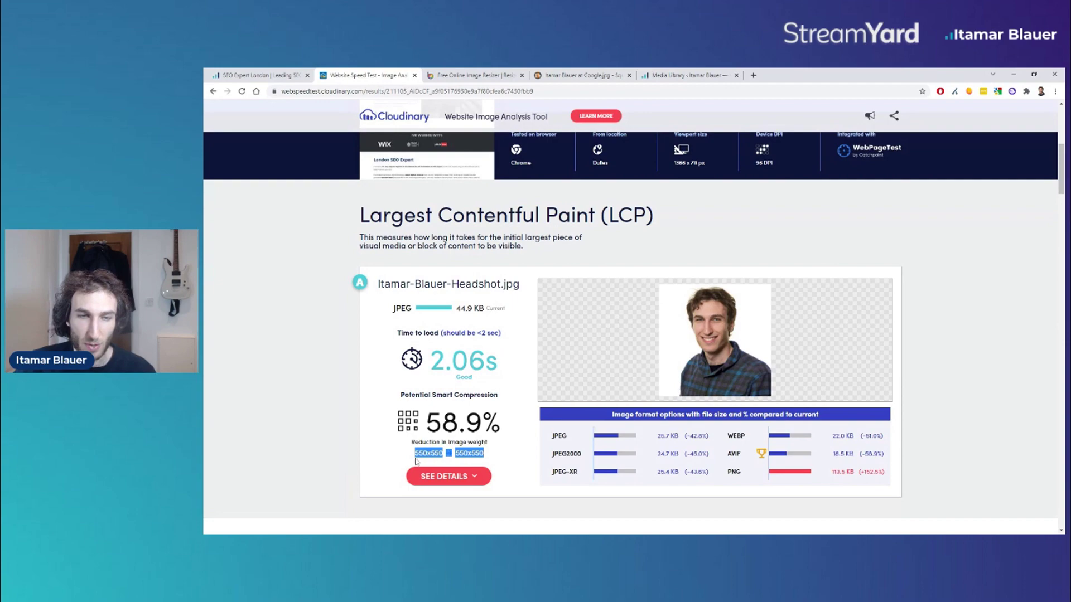
{"action": "left_click", "coordinate": [410, 456]}
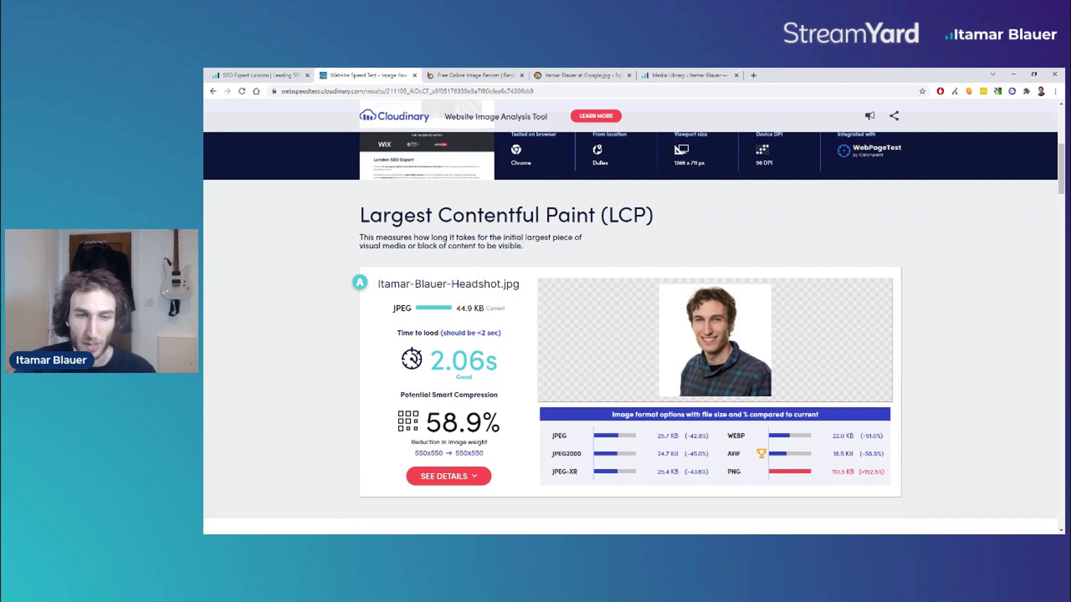
{"action": "scroll", "coordinate": [518, 372], "scroll_direction": "down", "scroll_amount": 4}
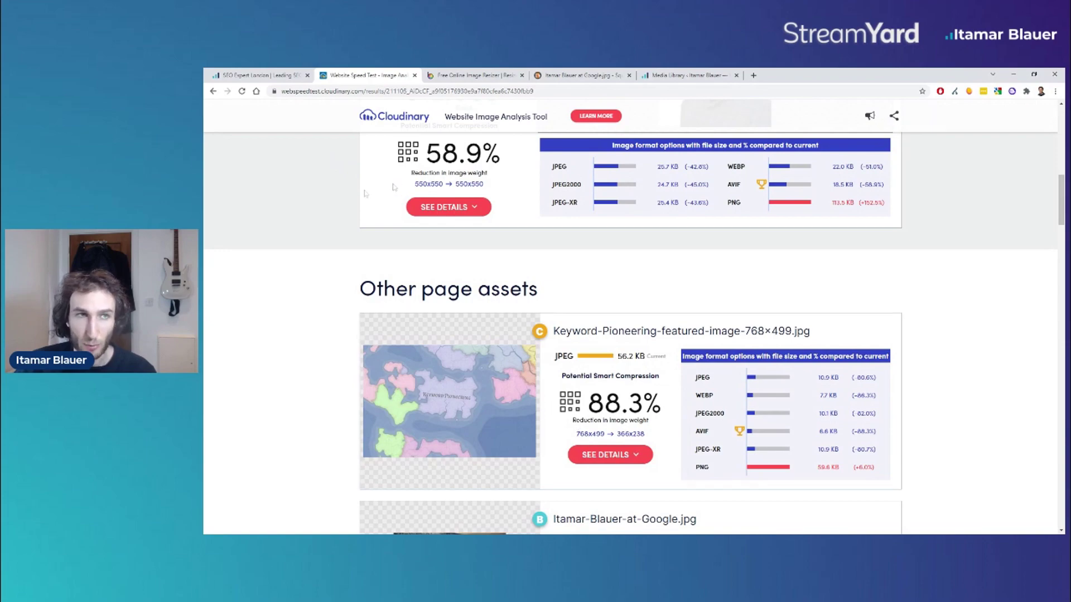
Check the homepage's Recent posts images, then highlight the Keyword-Pioneering image's current size.
{"action": "left_click", "coordinate": [259, 75]}
{"action": "scroll", "coordinate": [626, 310], "scroll_direction": "down", "scroll_amount": 10}
{"action": "scroll", "coordinate": [626, 310], "scroll_direction": "down", "scroll_amount": 15}
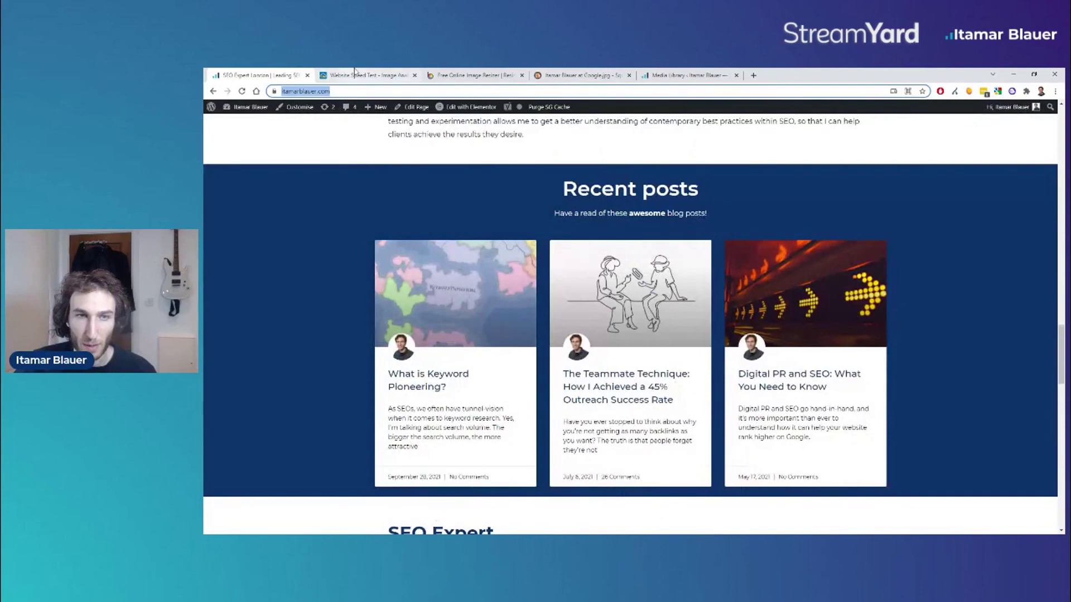
{"action": "left_click", "coordinate": [388, 75]}
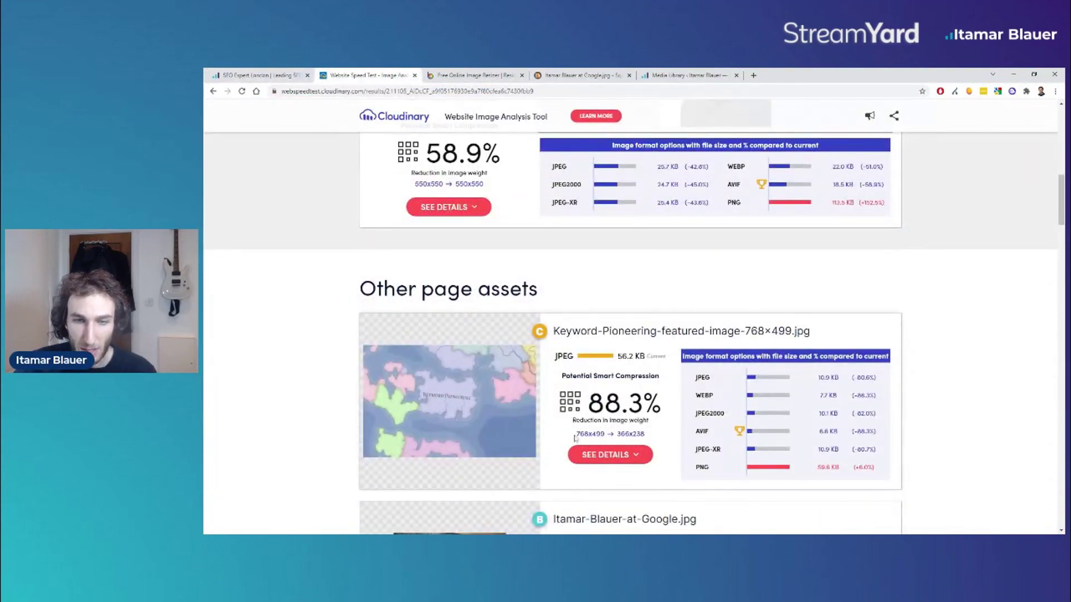
{"action": "left_click_drag", "start_coordinate": [576, 434], "coordinate": [600, 434]}
{"action": "left_click", "coordinate": [608, 430]}
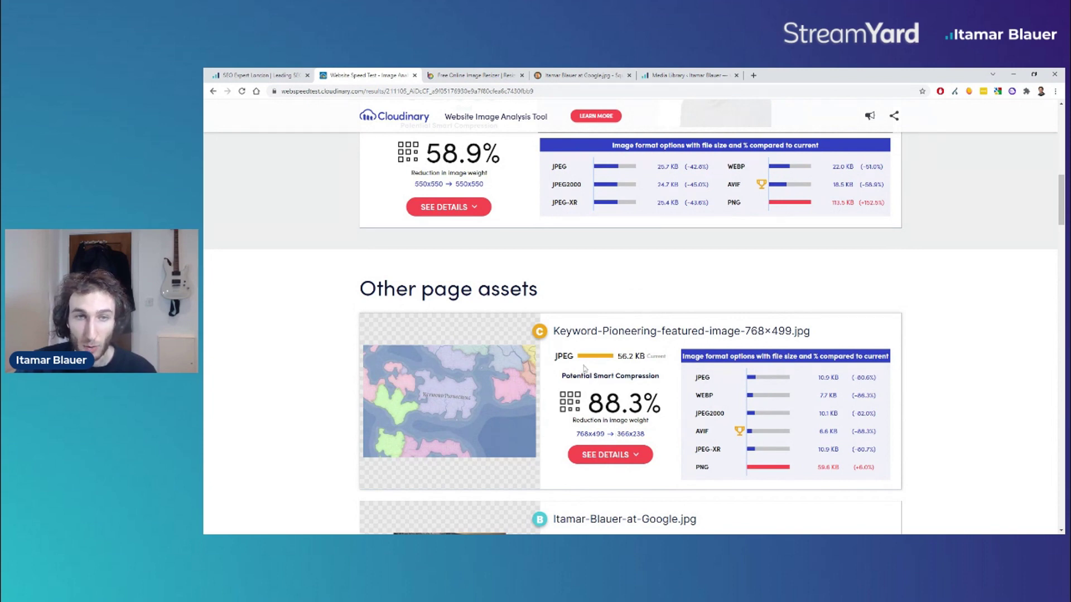
Highlight the Google photo's 617x617 current size and recommended target size, then go to BeFunky.
{"action": "scroll", "coordinate": [583, 358], "scroll_direction": "down", "scroll_amount": 1}
{"action": "scroll", "coordinate": [582, 357], "scroll_direction": "down", "scroll_amount": 1}
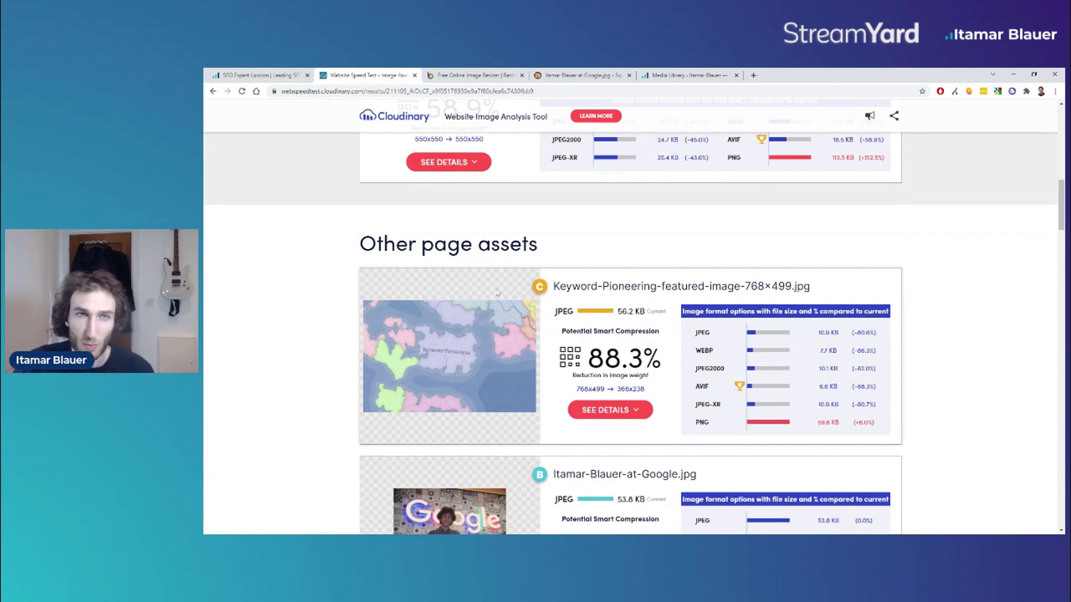
{"action": "scroll", "coordinate": [523, 219], "scroll_direction": "down", "scroll_amount": 3}
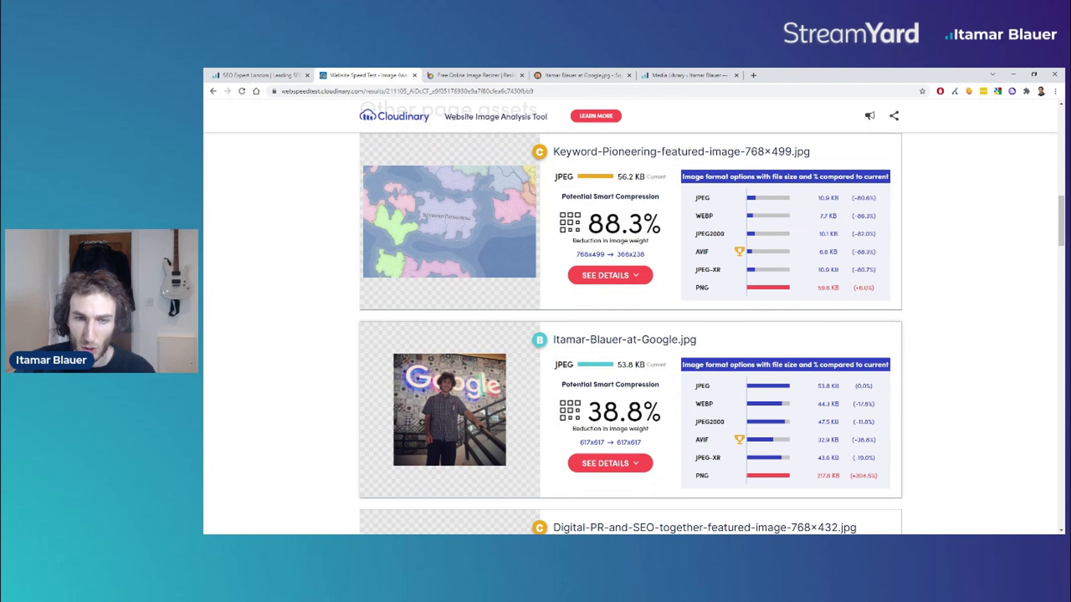
{"action": "left_click_drag", "start_coordinate": [580, 442], "coordinate": [605, 443]}
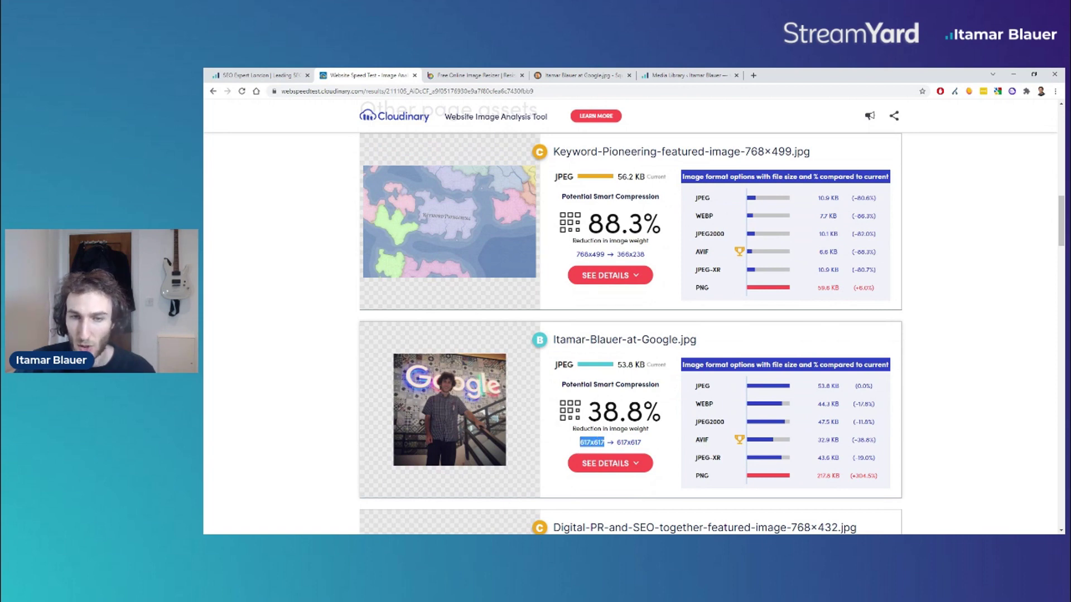
{"action": "left_click", "coordinate": [618, 441]}
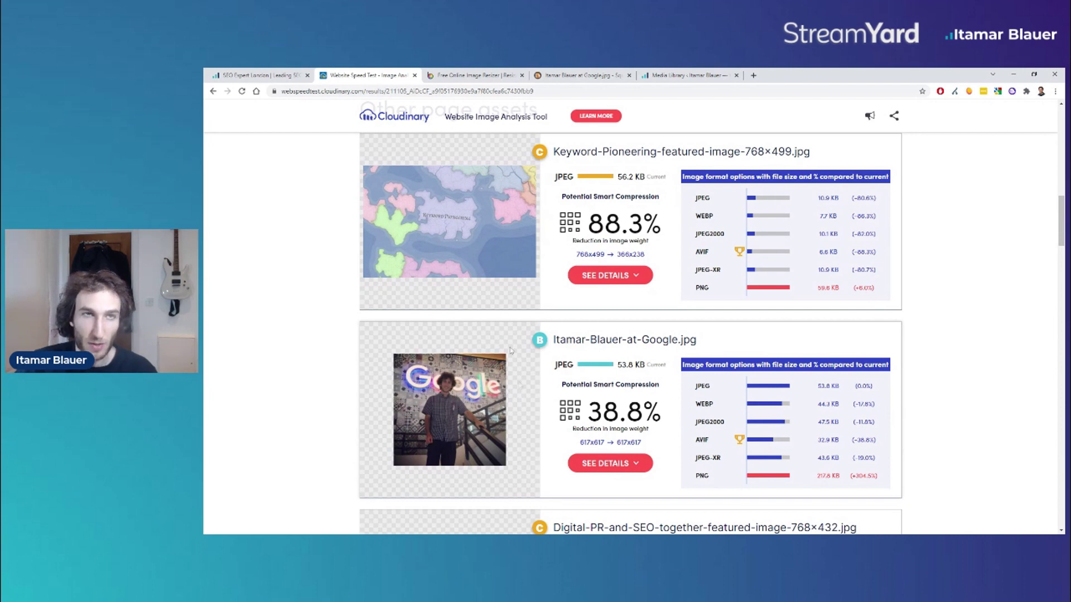
{"action": "left_click_drag", "start_coordinate": [617, 443], "coordinate": [629, 442]}
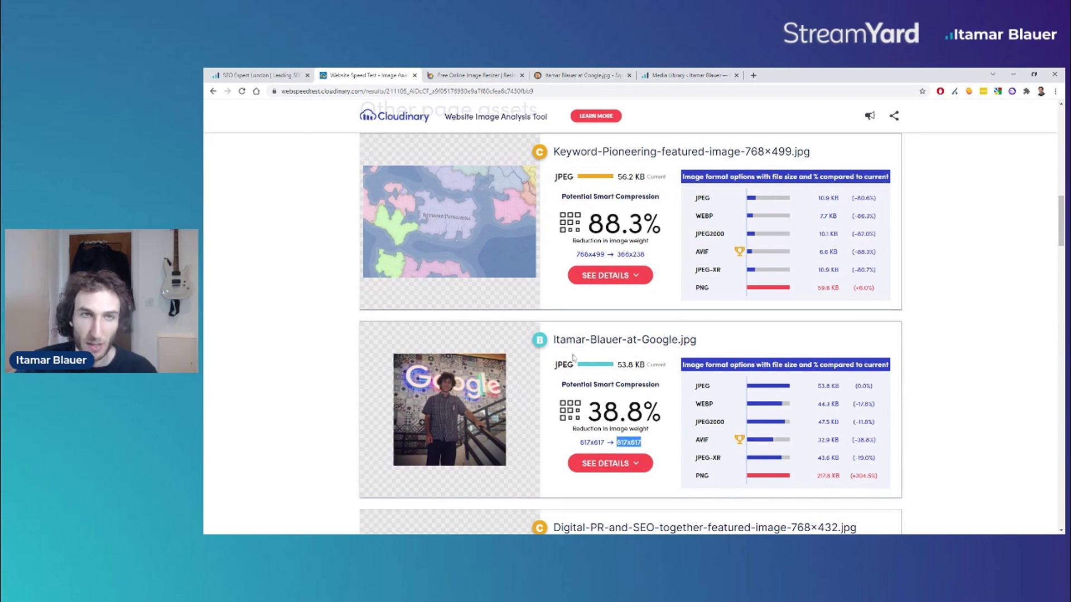
{"action": "left_click", "coordinate": [512, 347]}
{"action": "left_click", "coordinate": [481, 77]}
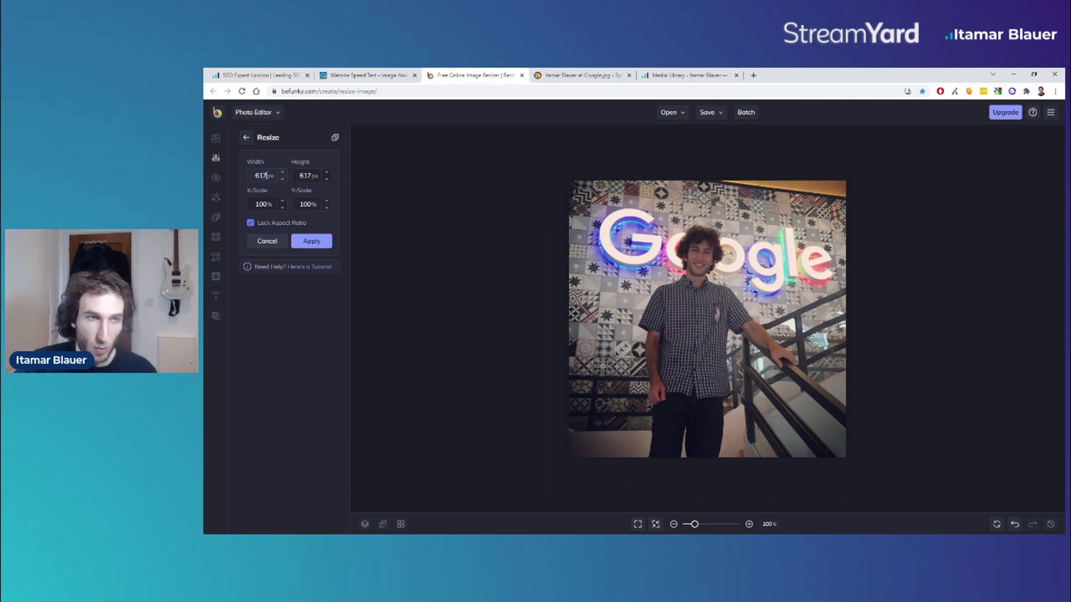
Try a 1000 px width, then unlock aspect ratio and apply a 617 × 617 px resize.
{"action": "double_click", "coordinate": [266, 175]}
{"action": "type", "text": "1000"}
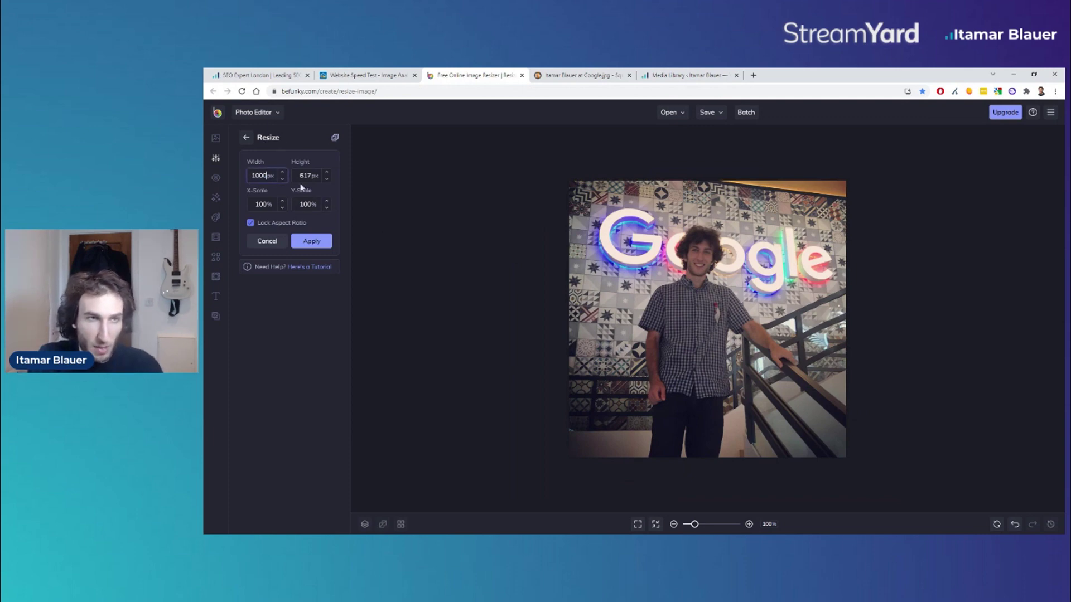
{"action": "key", "text": "Tab"}
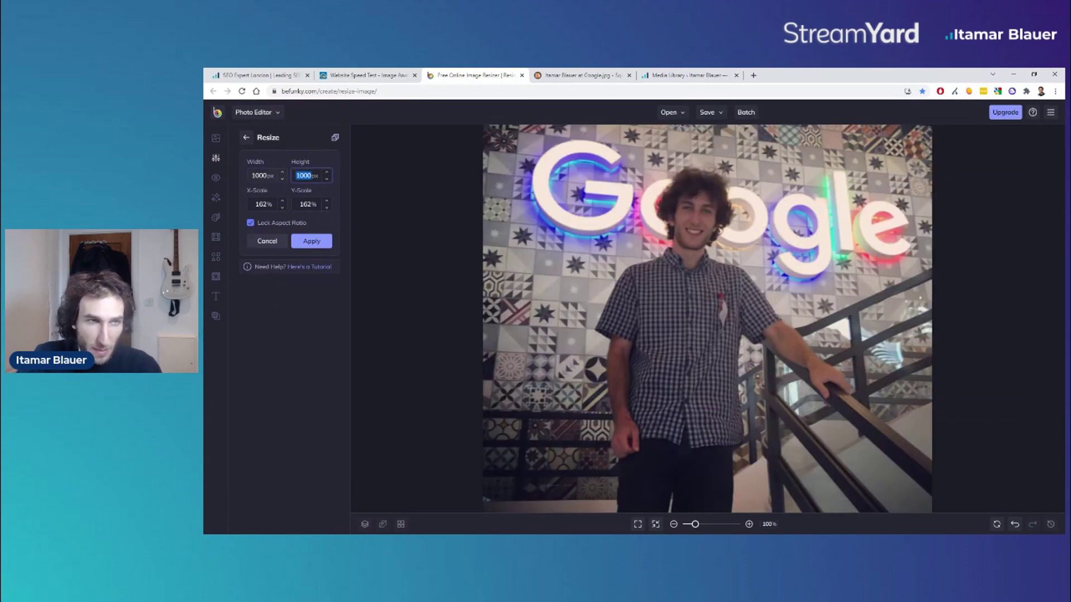
{"action": "left_click", "coordinate": [251, 222]}
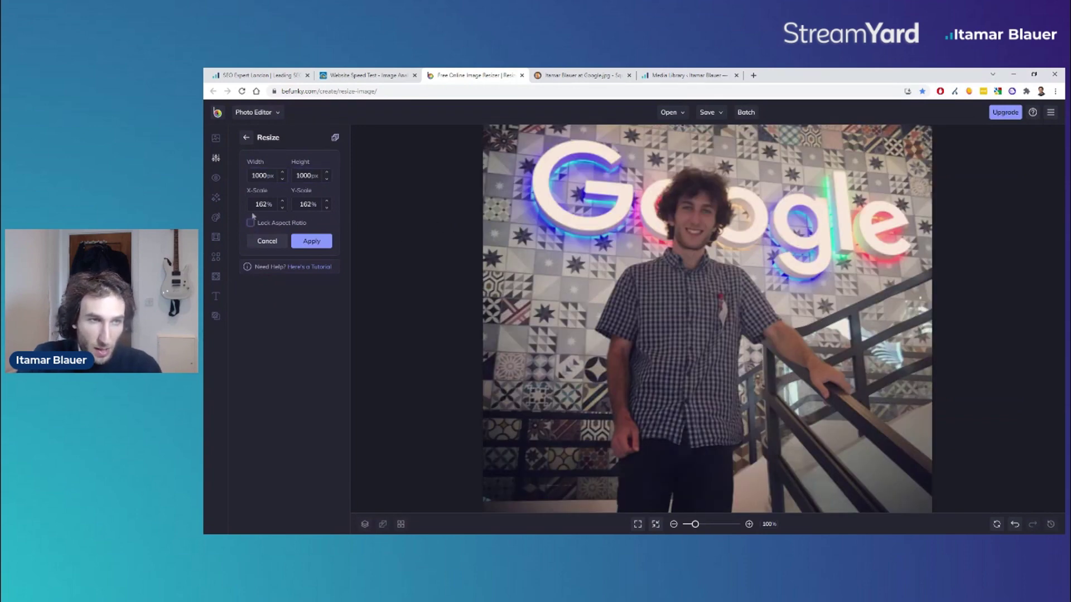
{"action": "double_click", "coordinate": [257, 176]}
{"action": "type", "text": "617"}
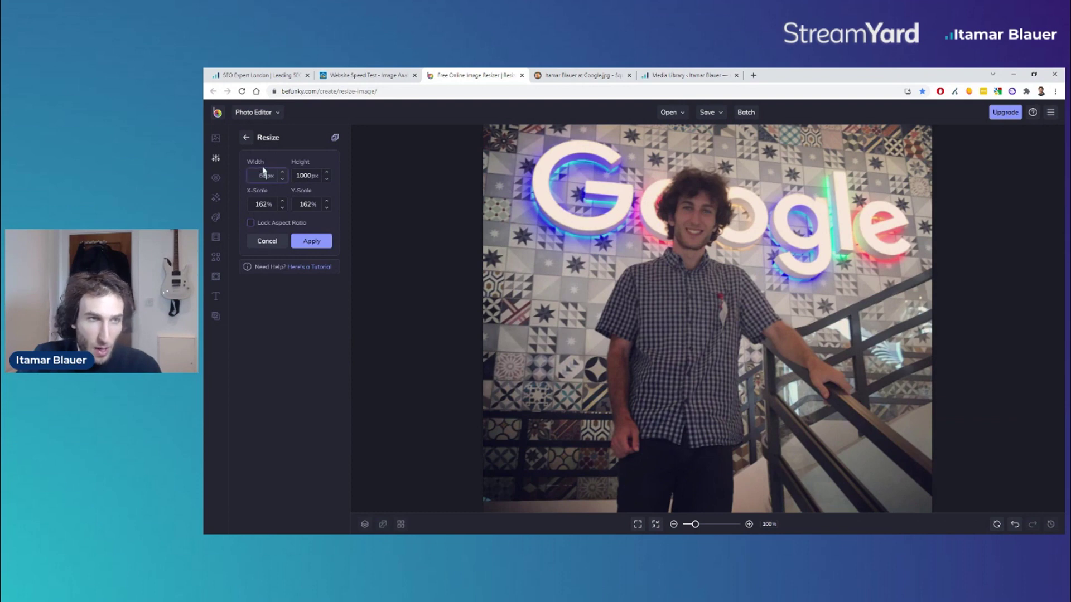
{"action": "key", "text": "Tab"}
{"action": "type", "text": "617"}
{"action": "key", "text": "Return"}
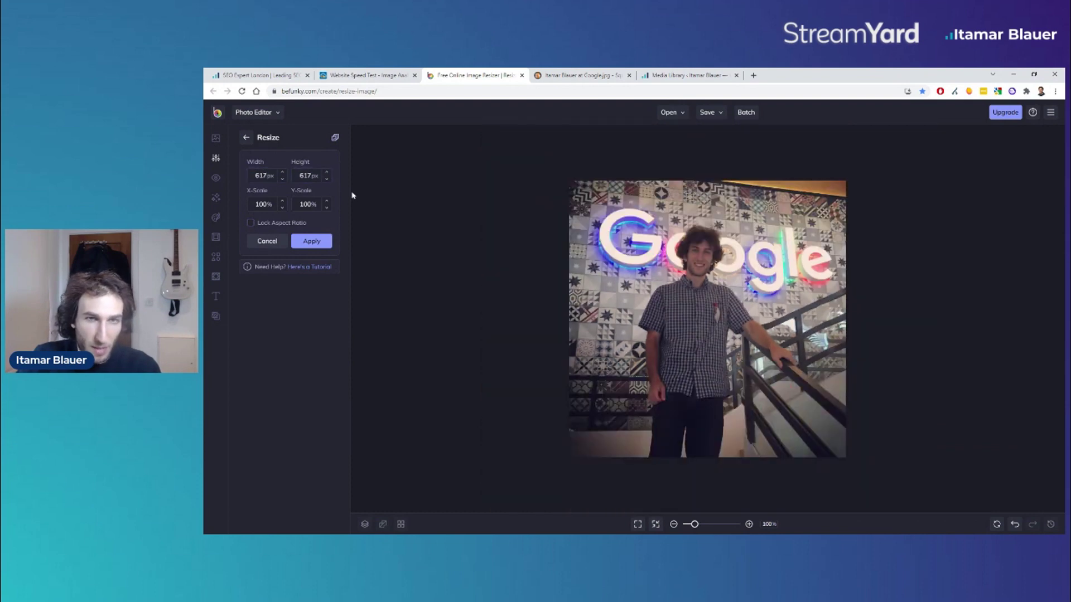
{"action": "left_click", "coordinate": [311, 241]}
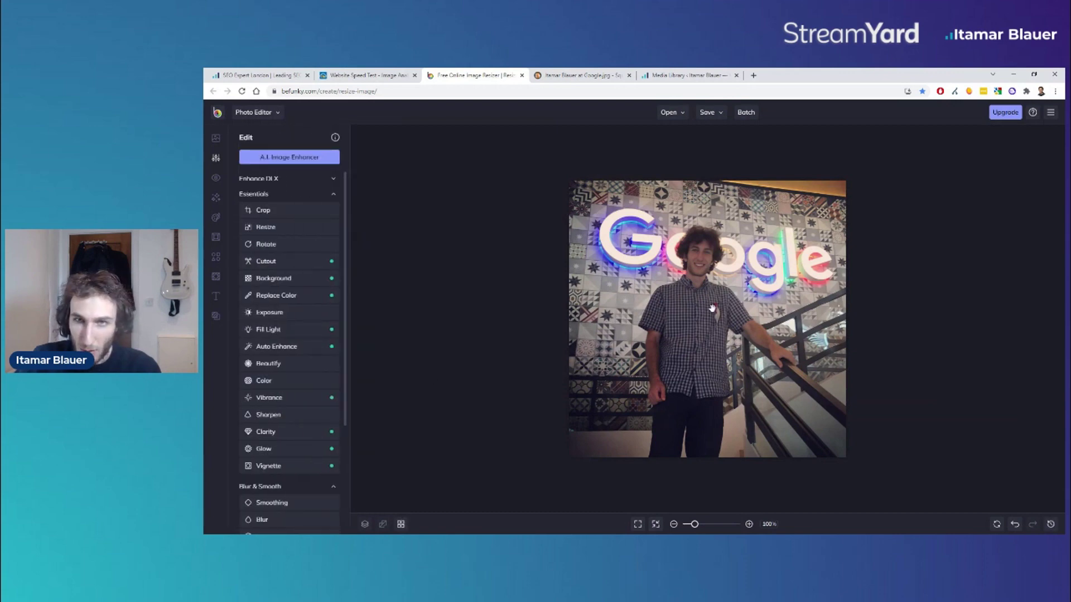
{"action": "left_click", "coordinate": [719, 114]}
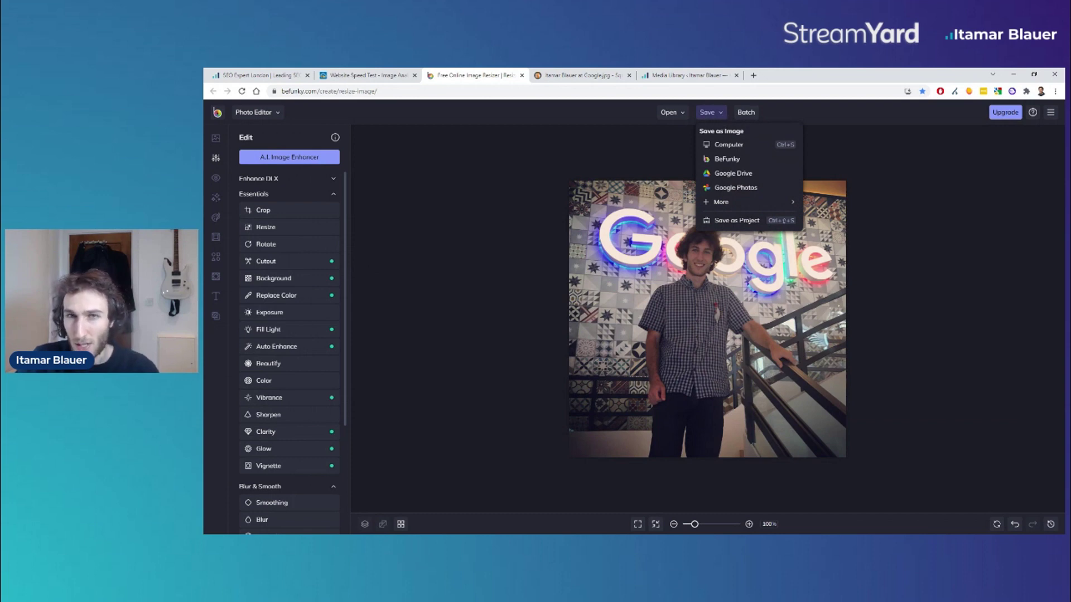
{"action": "left_click", "coordinate": [722, 116]}
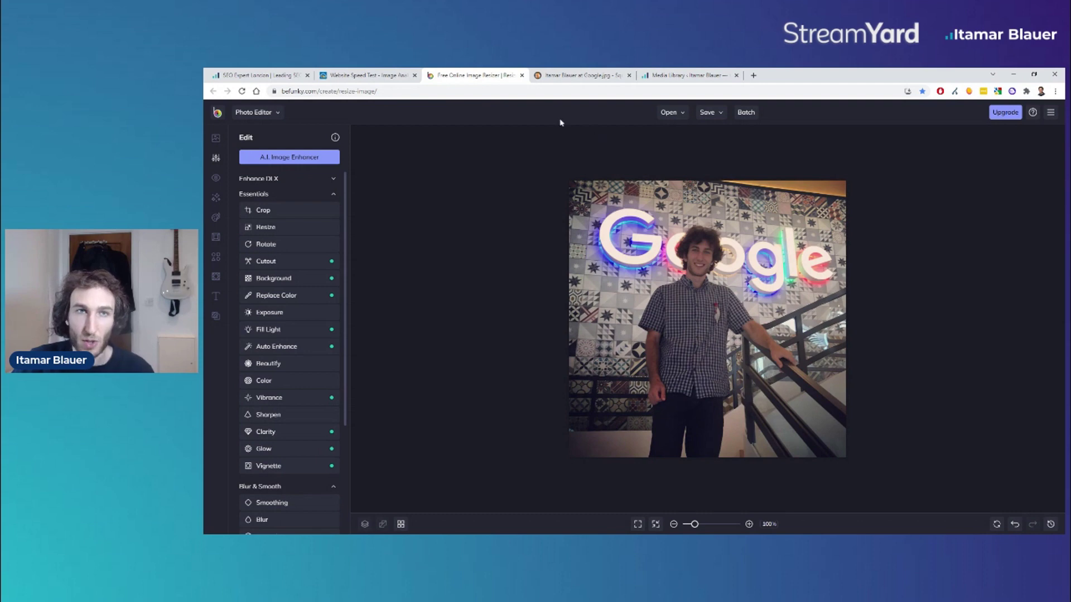
{"action": "left_click", "coordinate": [580, 81]}
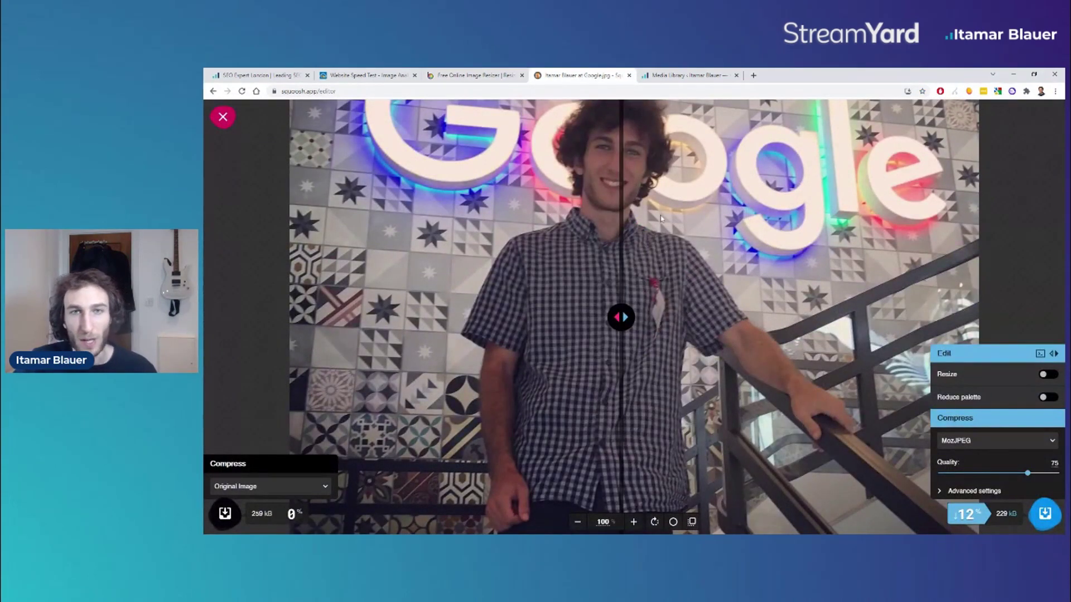
Compare the original photo against the 229 kB MozJPEG quality-75 version using the divider.
{"action": "scroll", "coordinate": [647, 280], "scroll_direction": "down", "scroll_amount": 5}
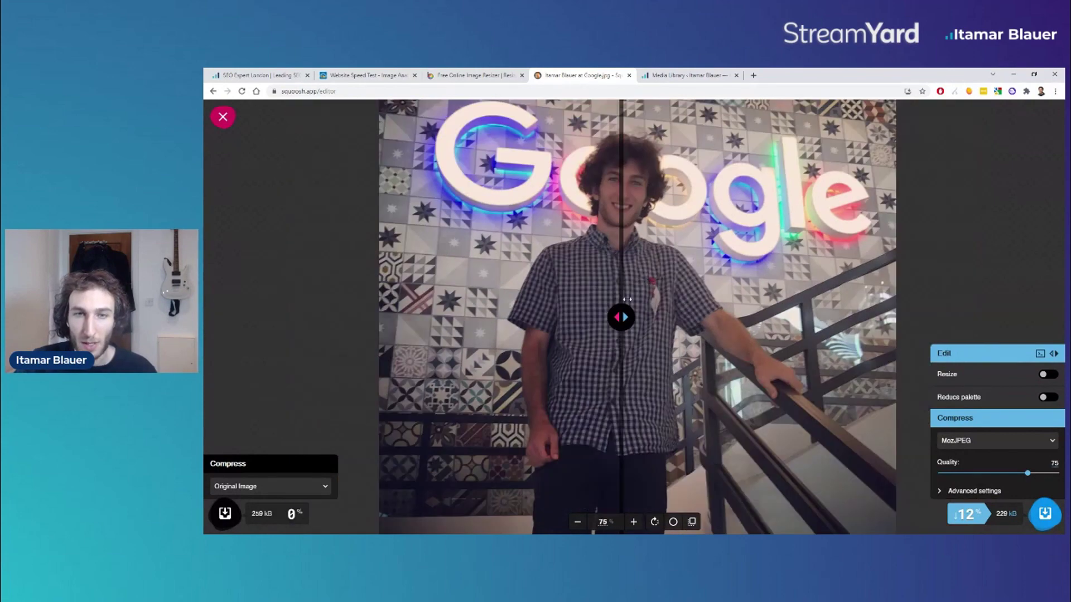
{"action": "scroll", "coordinate": [647, 280], "scroll_direction": "up", "scroll_amount": 2}
{"action": "left_click_drag", "start_coordinate": [622, 315], "coordinate": [640, 280]}
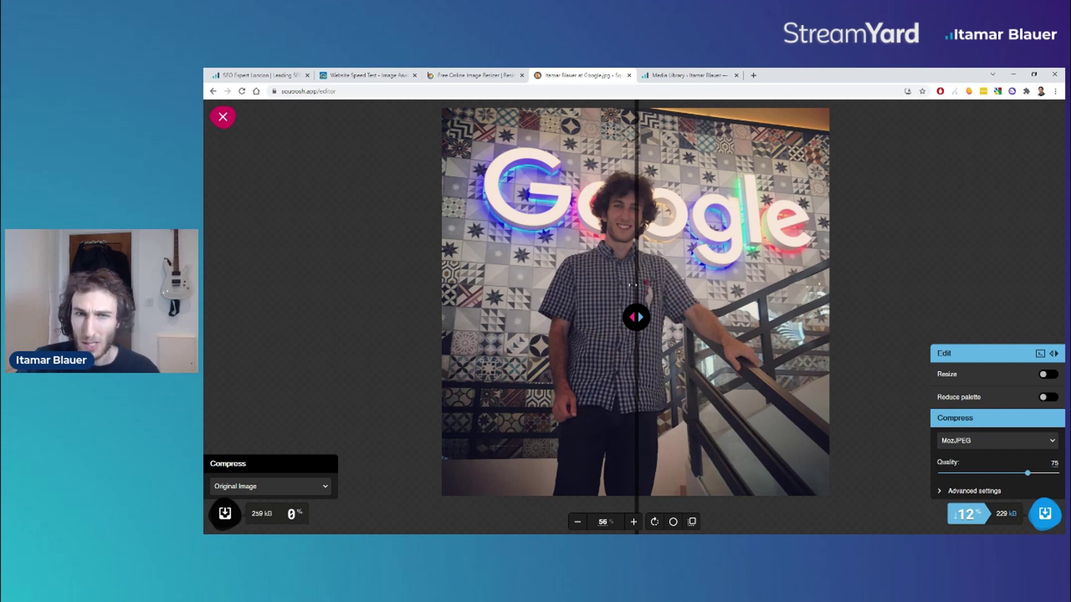
{"action": "mouse_move", "coordinate": [634, 285]}
{"action": "left_mouse_down"}
{"action": "mouse_move", "coordinate": [565, 281]}
{"action": "mouse_move", "coordinate": [638, 284]}
{"action": "left_mouse_up"}
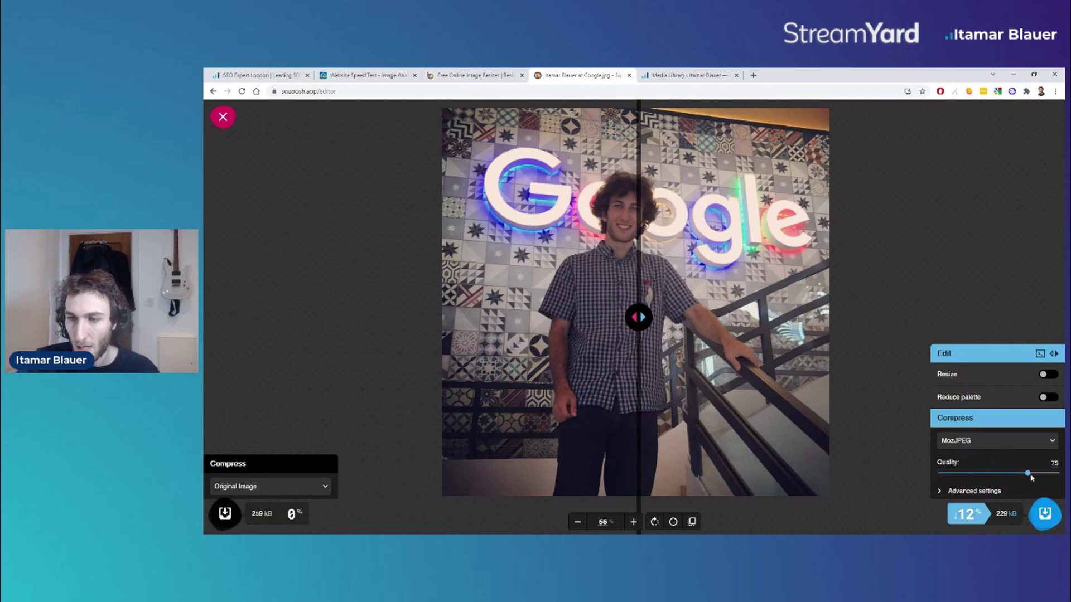
Test low and 77 MozJPEG quality, settling on 66 for a 177 kB photo, 32% smaller.
{"action": "left_click_drag", "start_coordinate": [1030, 478], "coordinate": [947, 477]}
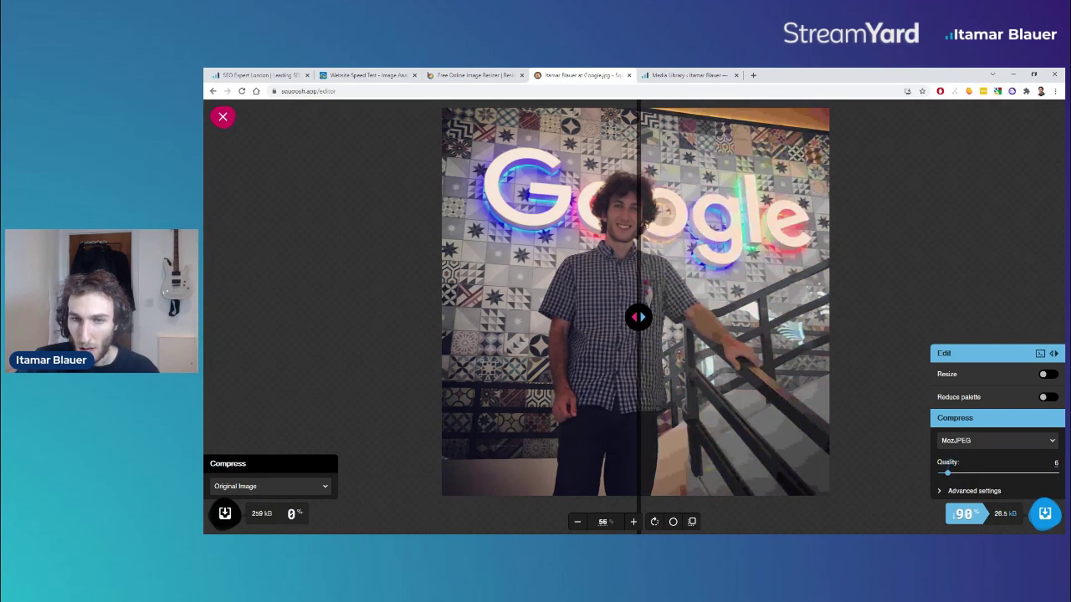
{"action": "mouse_move", "coordinate": [639, 316]}
{"action": "left_mouse_down"}
{"action": "mouse_move", "coordinate": [719, 314]}
{"action": "mouse_move", "coordinate": [490, 314]}
{"action": "mouse_move", "coordinate": [645, 316]}
{"action": "left_mouse_up"}
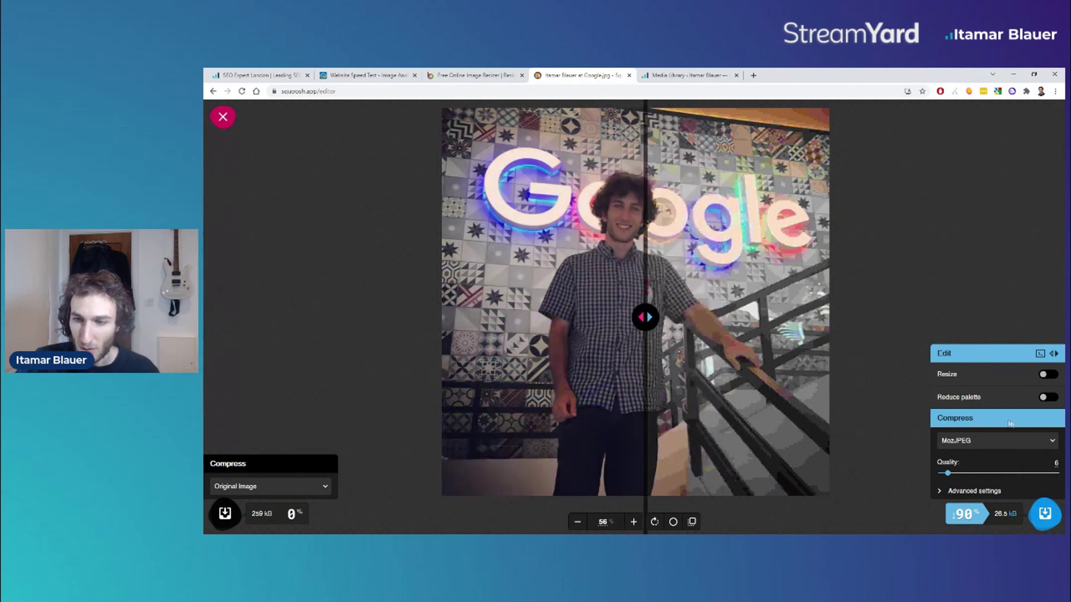
{"action": "left_click_drag", "start_coordinate": [987, 472], "coordinate": [1031, 473]}
{"action": "left_click_drag", "start_coordinate": [645, 316], "coordinate": [697, 318]}
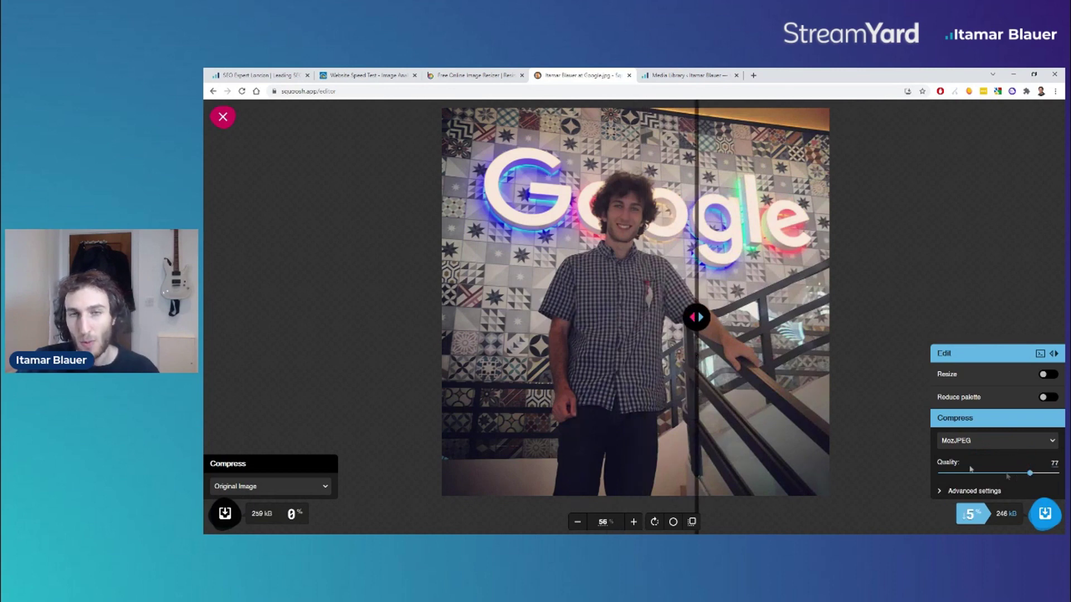
{"action": "left_click_drag", "start_coordinate": [683, 327], "coordinate": [674, 322]}
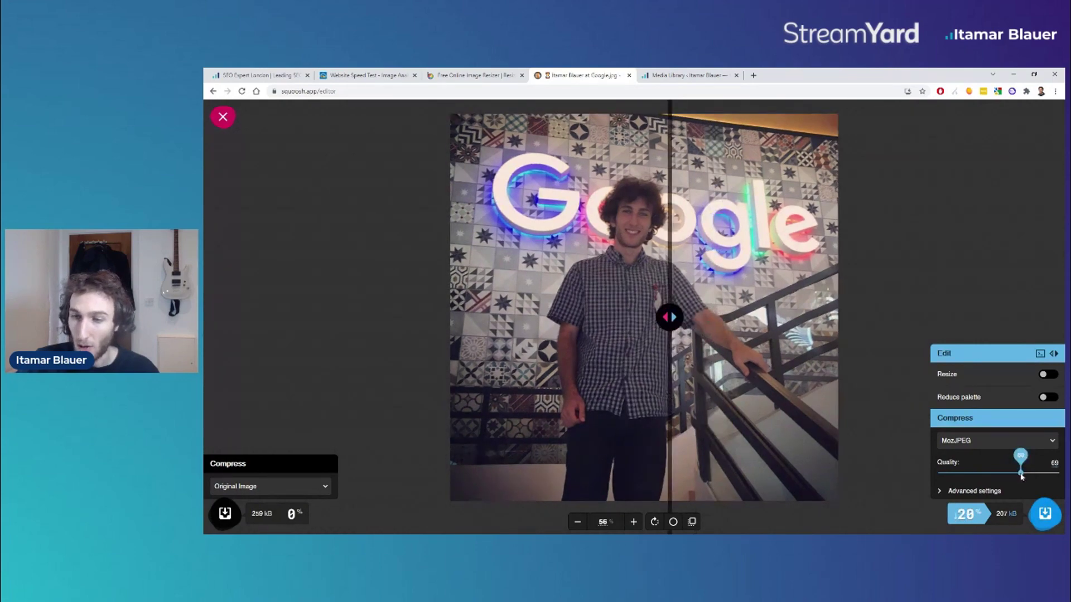
{"action": "left_click_drag", "start_coordinate": [1022, 473], "coordinate": [1018, 473]}
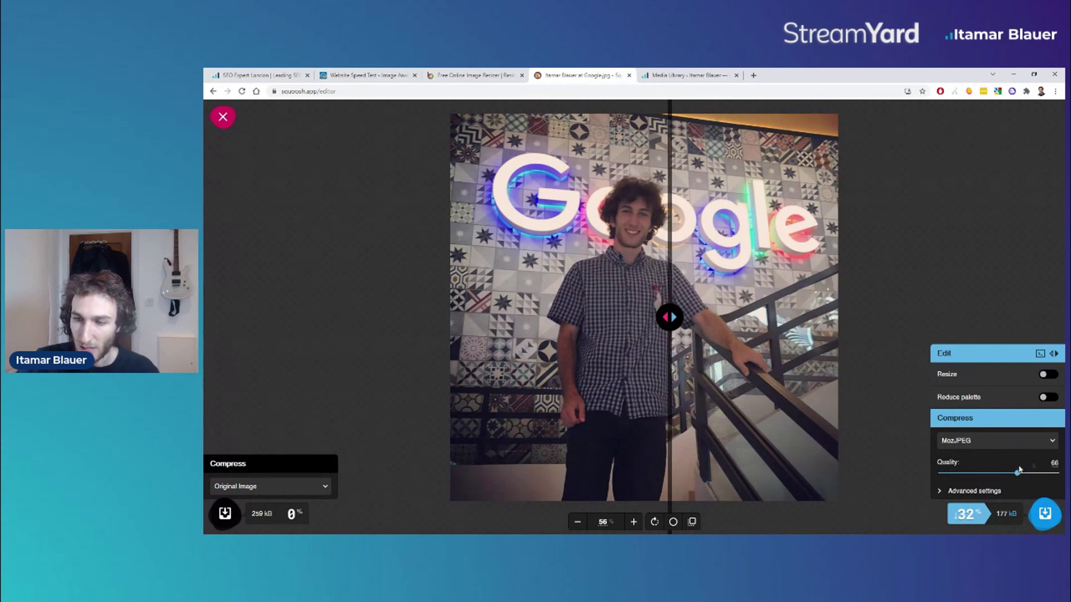
{"action": "left_click_drag", "start_coordinate": [657, 328], "coordinate": [657, 358]}
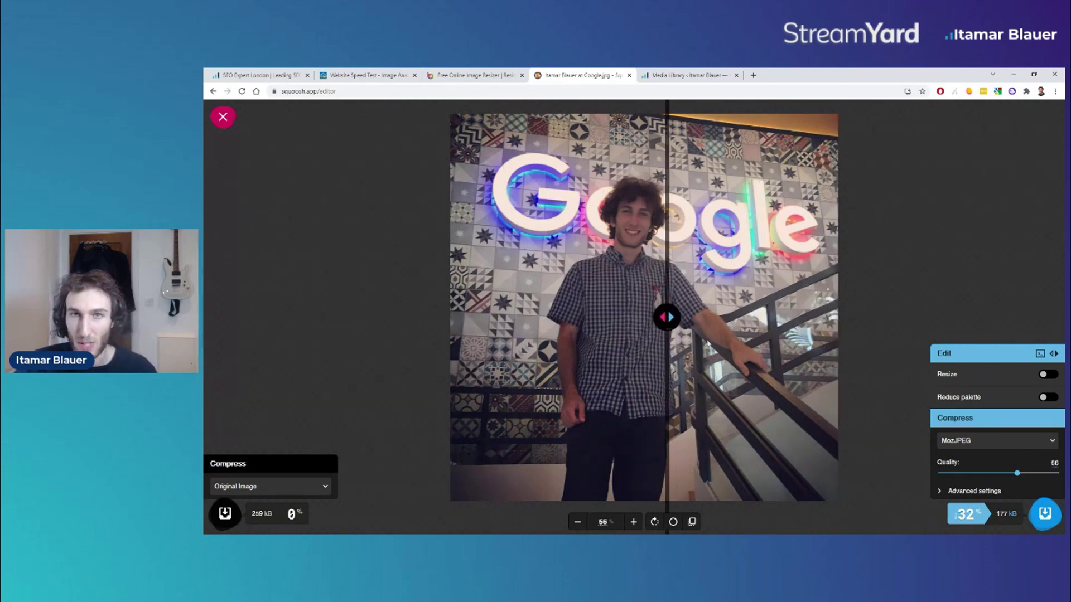
{"action": "left_click_drag", "start_coordinate": [667, 329], "coordinate": [653, 322]}
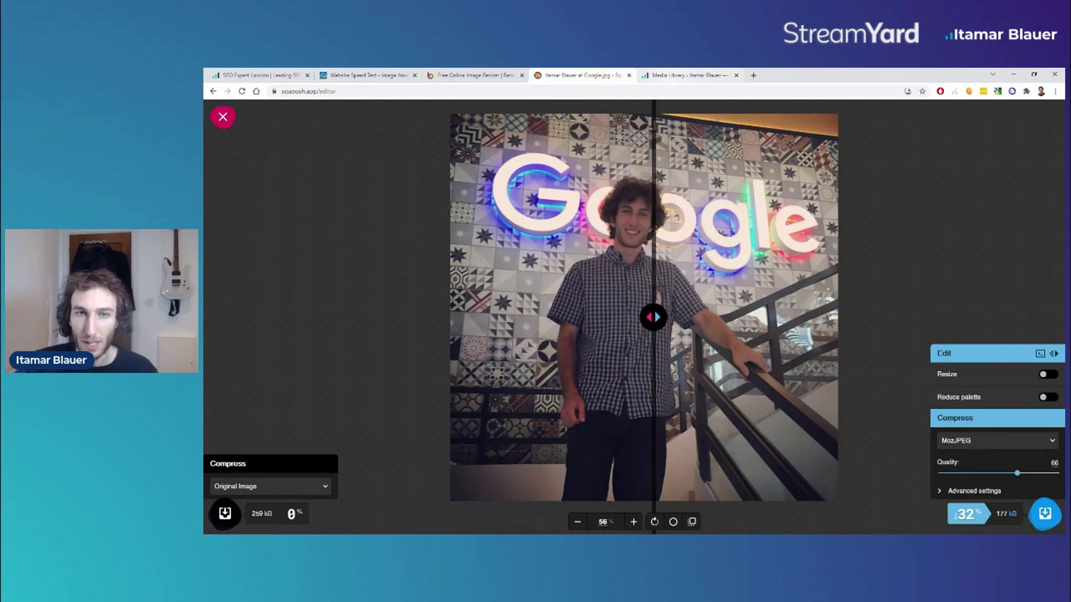
Open the Google photo's Attachment details from the WordPress Media Library.
{"action": "left_click", "coordinate": [674, 80]}
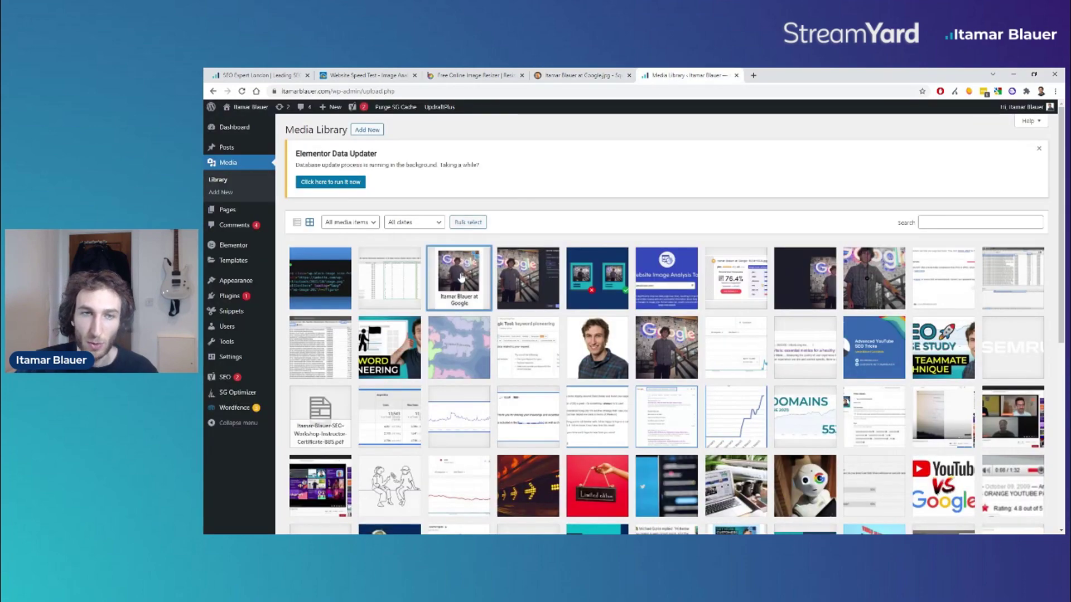
{"action": "left_click", "coordinate": [463, 277]}
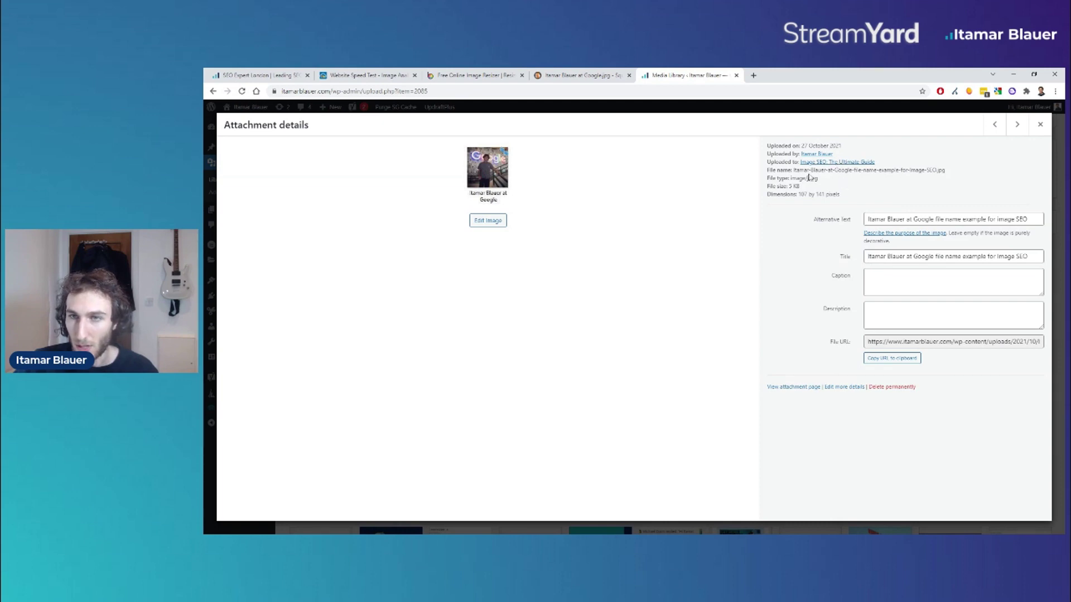
{"action": "left_click_drag", "start_coordinate": [793, 169], "coordinate": [945, 169]}
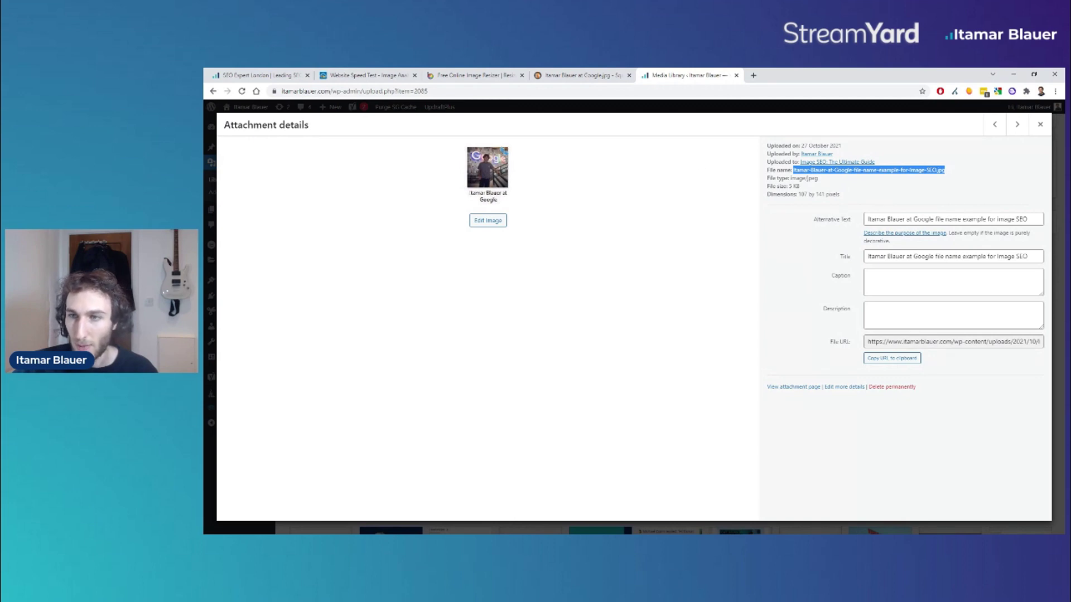
{"action": "left_click_drag", "start_coordinate": [867, 219], "coordinate": [1027, 219]}
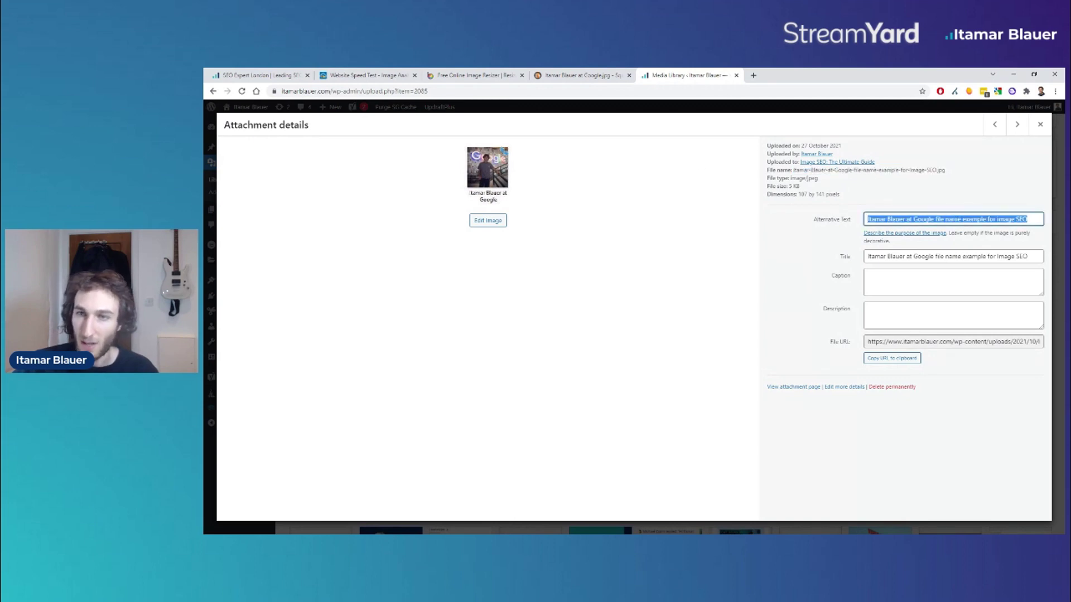
{"action": "left_click", "coordinate": [862, 219]}
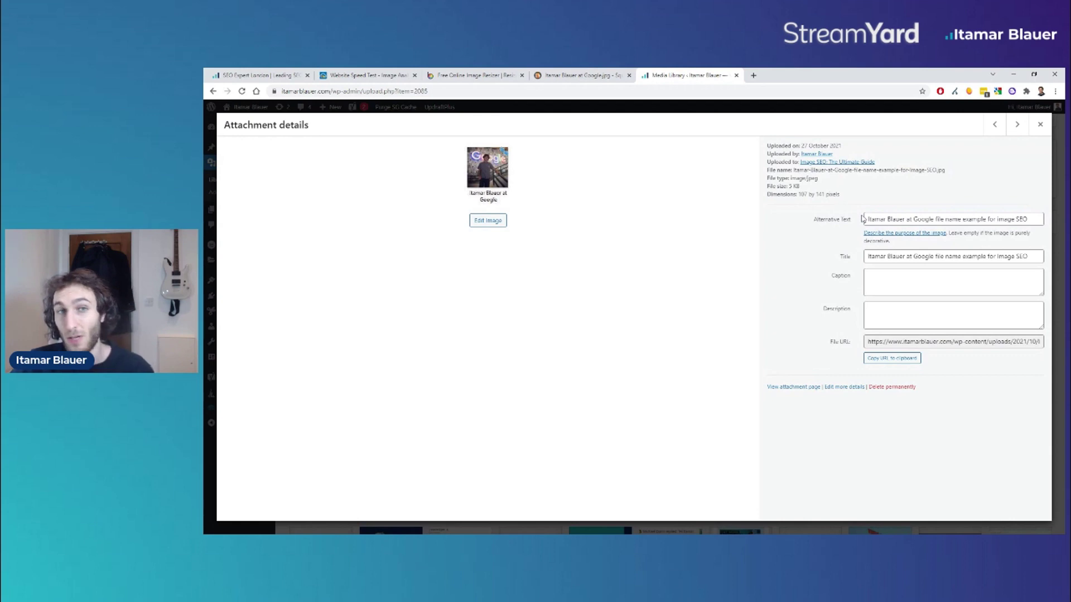